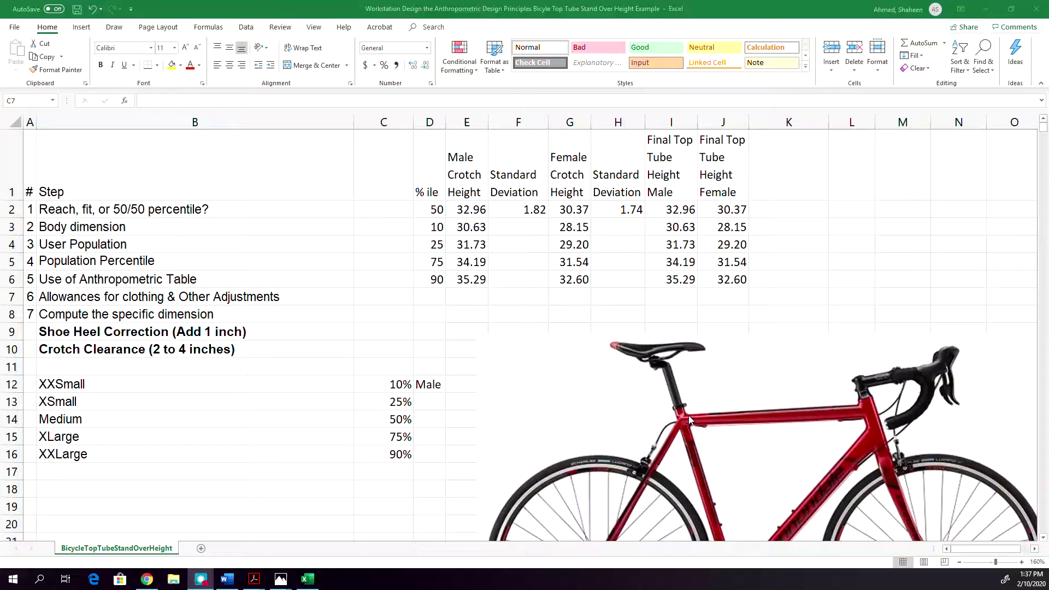
Move the bicycle picture to the lower right so the crotch-height table is fully visible.
left_click_drag(735, 440, 569, 267)
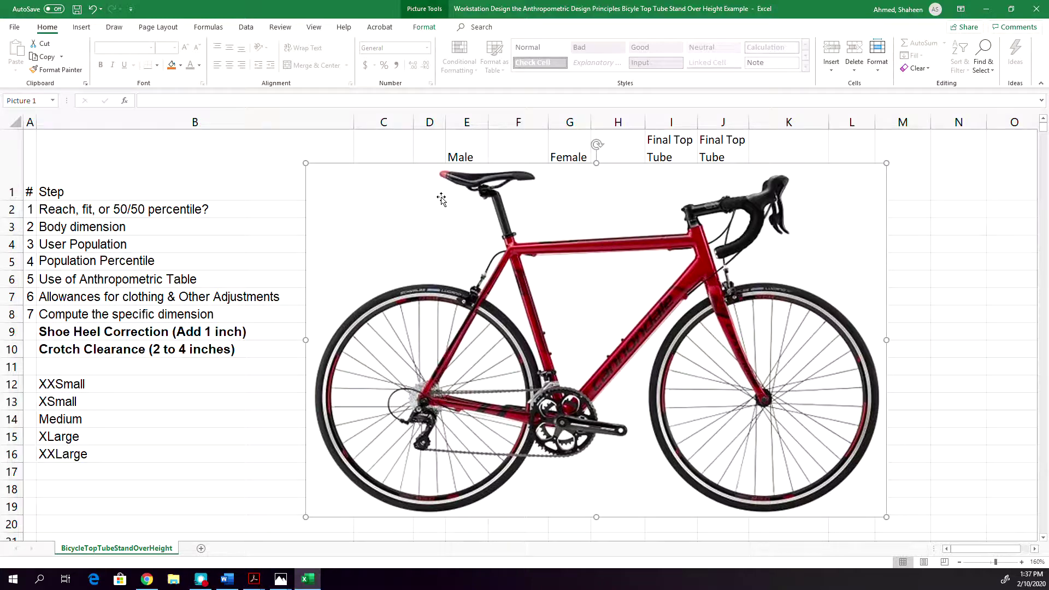
left_click_drag(446, 218, 598, 258)
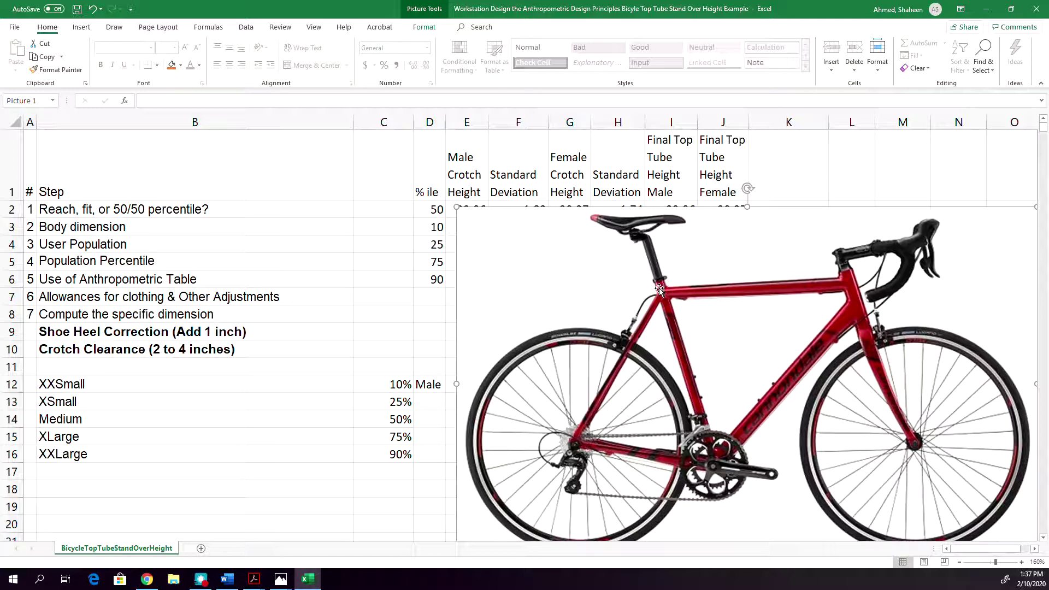
left_click(368, 213)
left_click_drag(507, 277, 587, 402)
Enter Reach and Crotch as the answers to steps 1 and 2 in C2:C3.
left_click(382, 212)
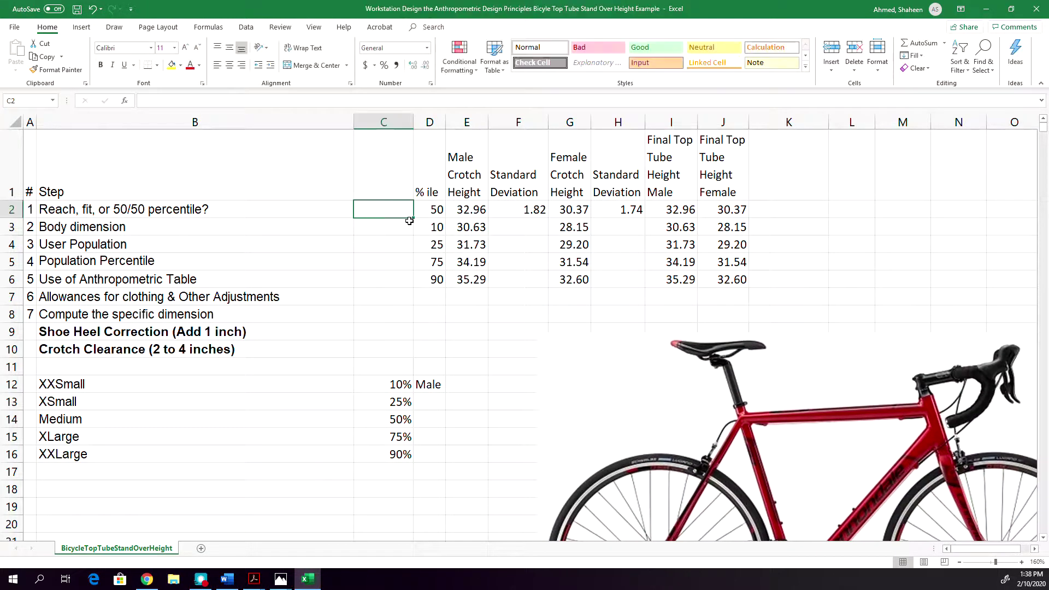
type("Reach")
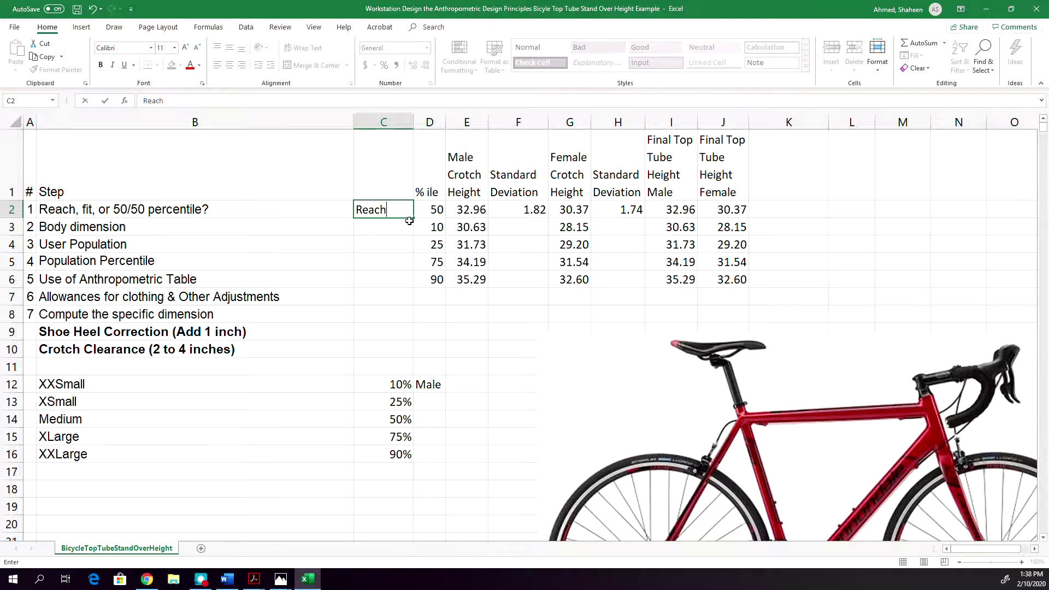
key("Return")
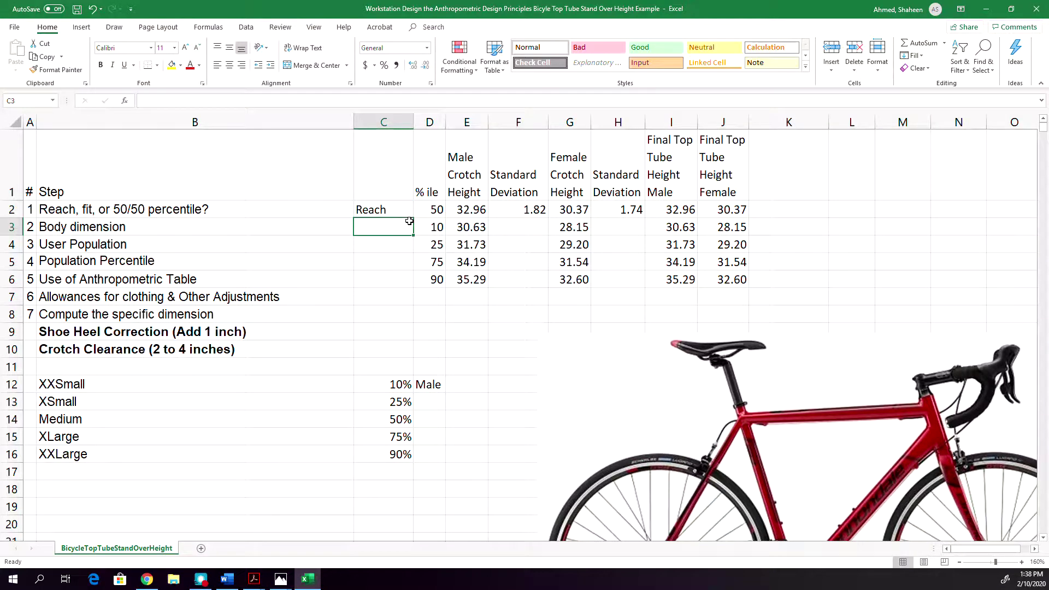
type("Cro")
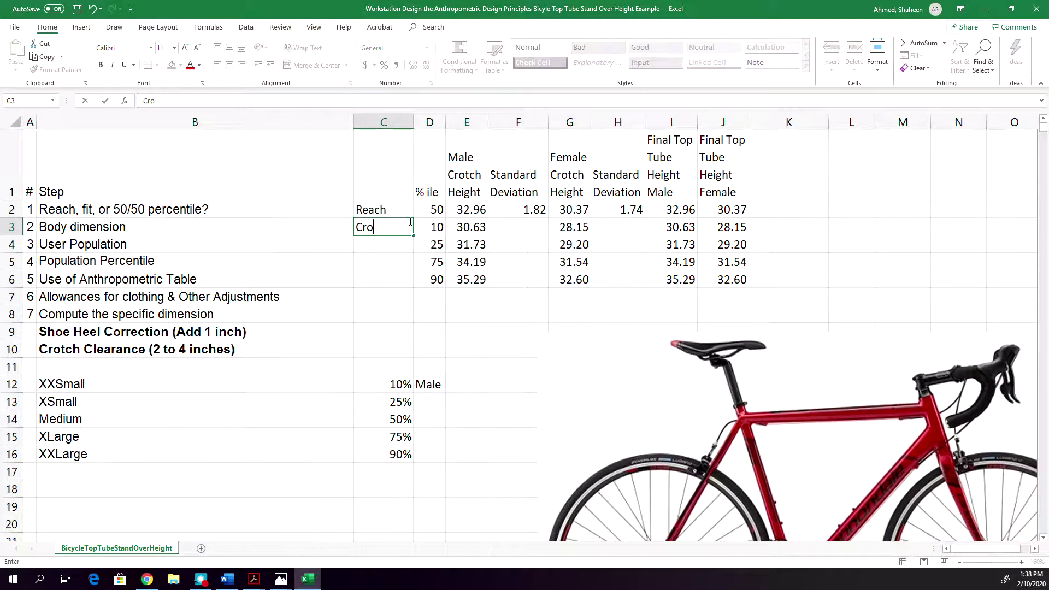
type("tch")
key("Return")
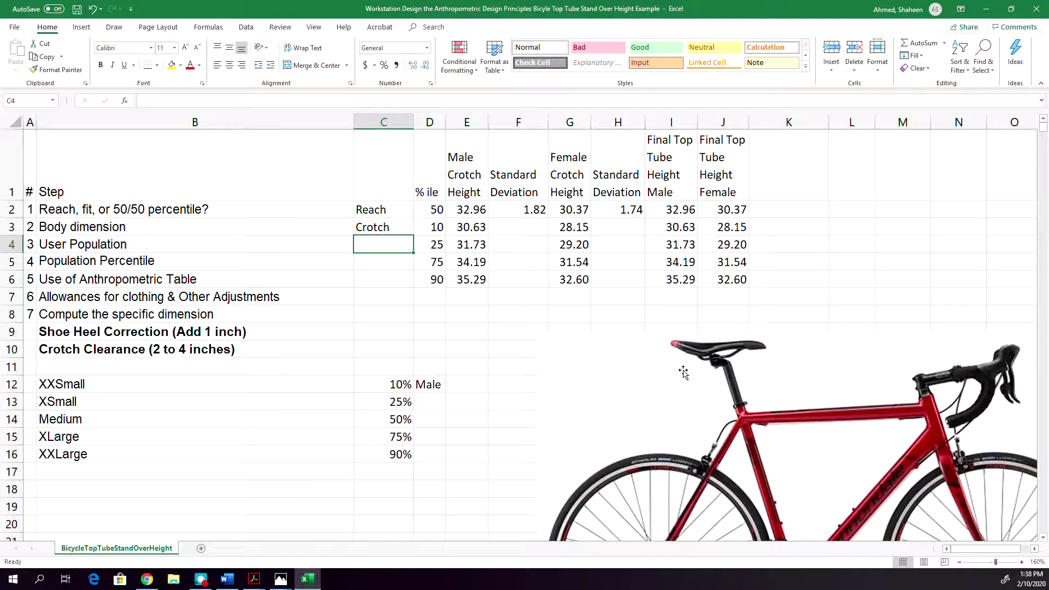
Enter Custom for steps 3 and 4 in C4:C5, then begin a formula for step 5.
left_click(98, 385)
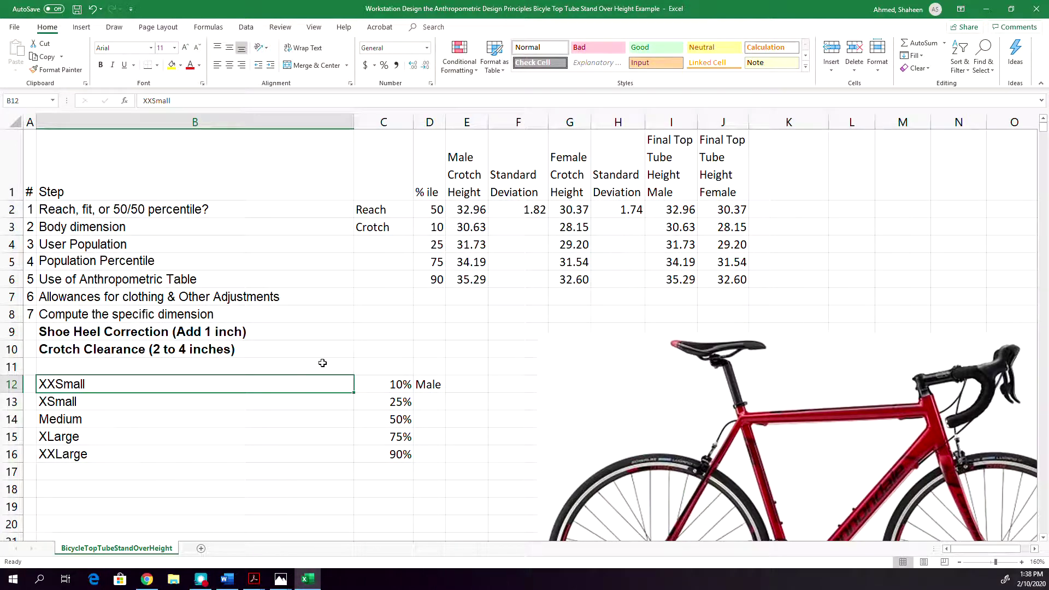
left_click(389, 247)
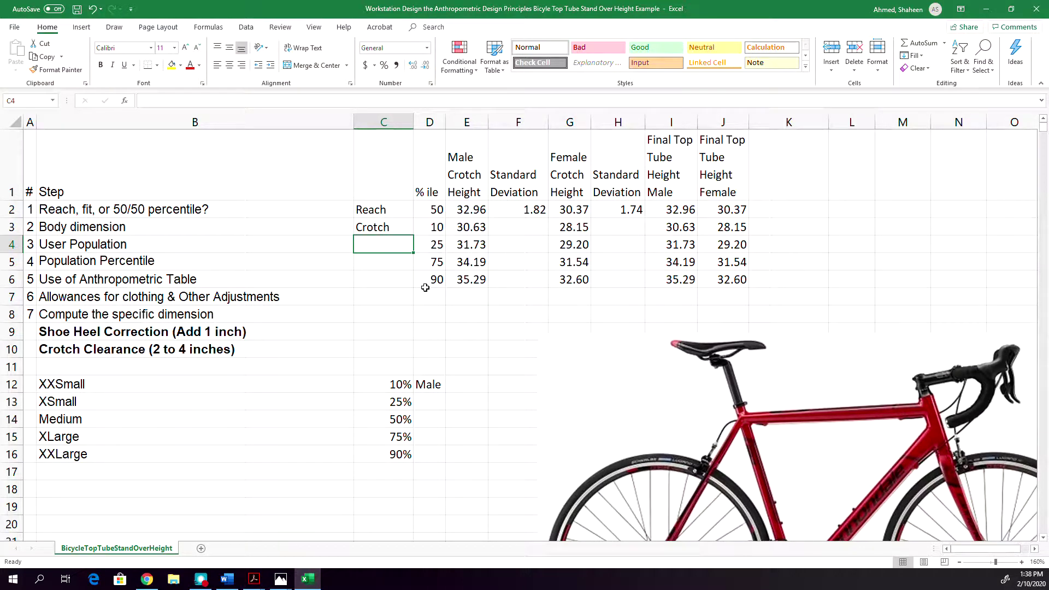
type("Cu")
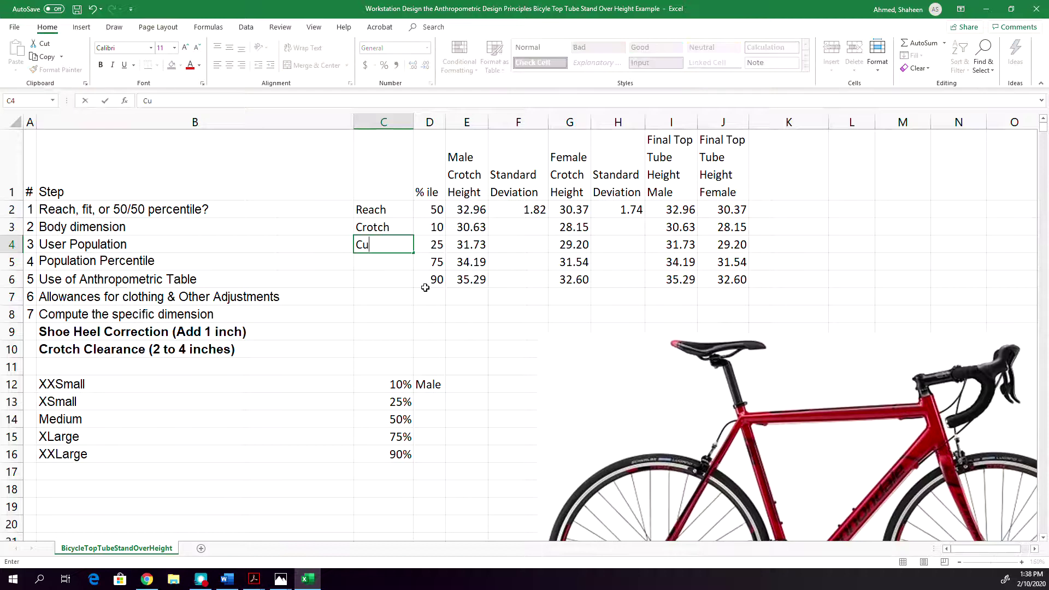
type("stom")
key("Return")
type("Cums")
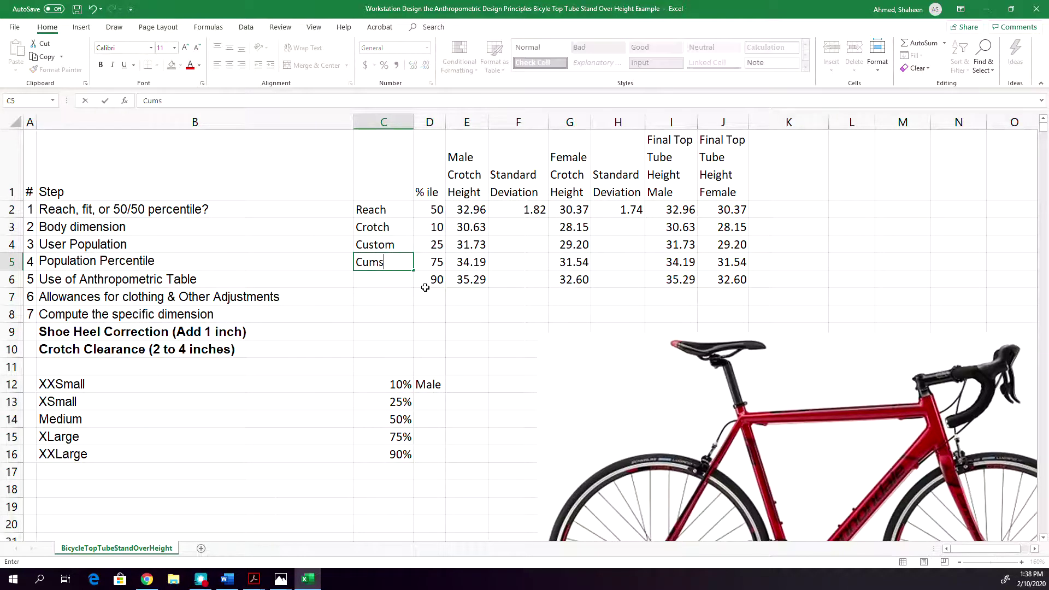
key("BackSpace")
key("BackSpace")
key("BackSpace")
type("ustom")
key("Return")
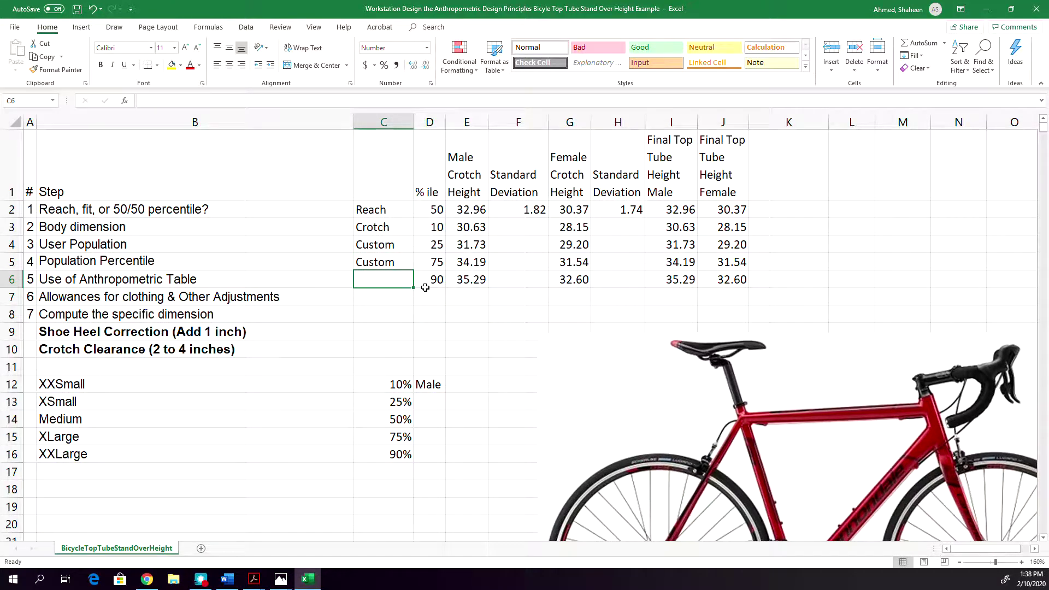
type("=")
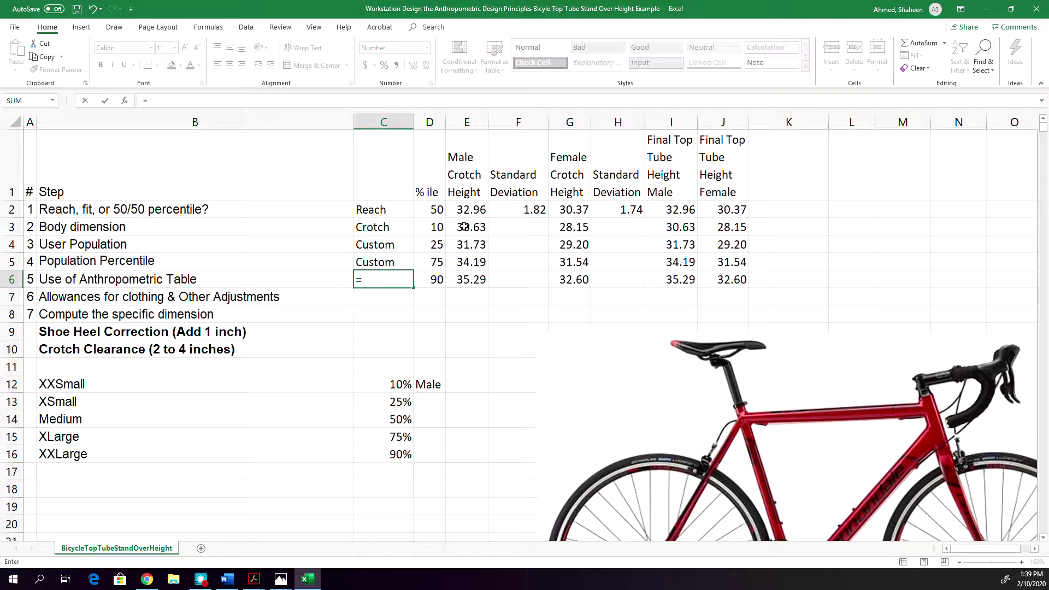
Cancel the unfinished C6 formula and re-enter Crotch in C3.
key("Escape")
left_click(388, 228)
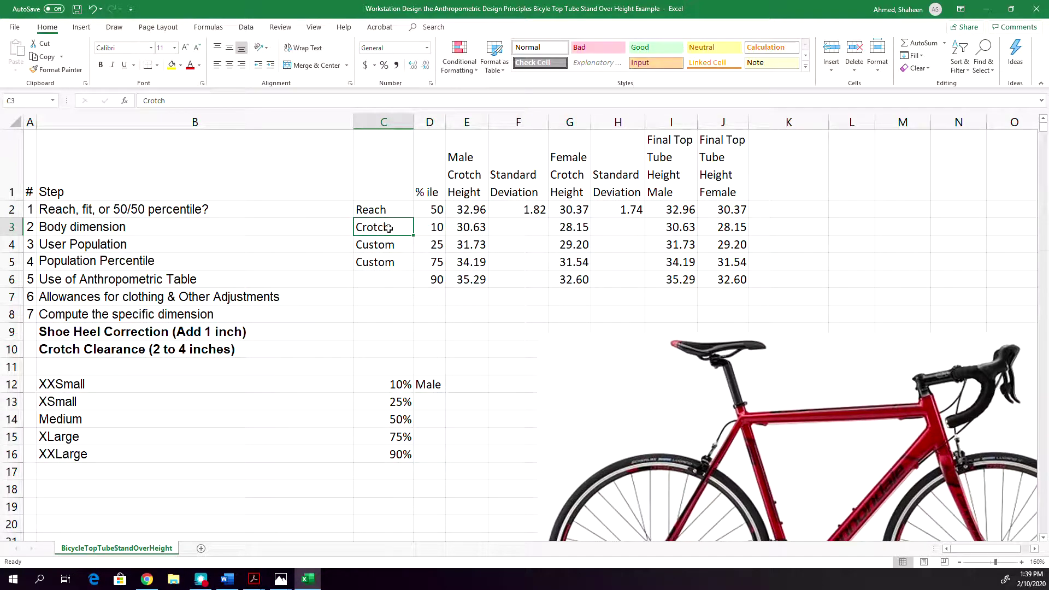
type("F")
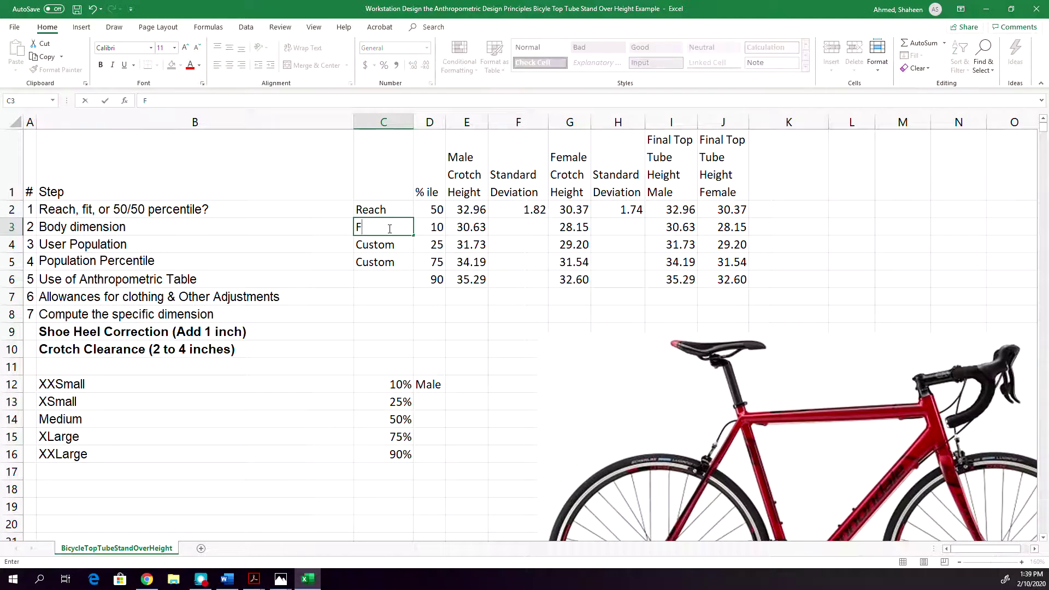
key("BackSpace")
type("Crotch")
key("Return")
Enter Female as the user population and 10 % as the percentile, then start the step 5 formula.
type("Fe")
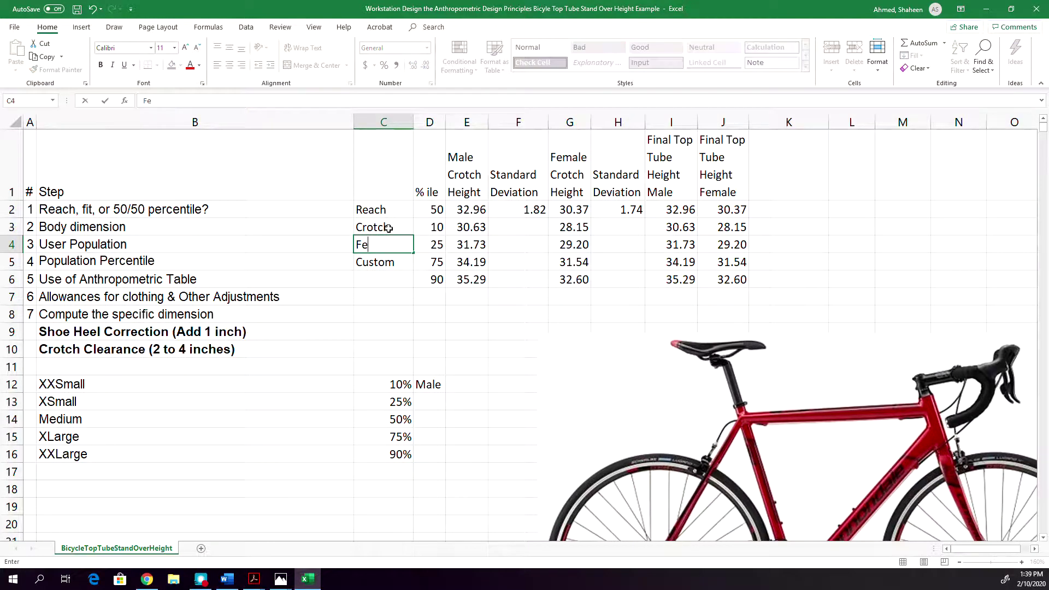
type("male")
key("Return")
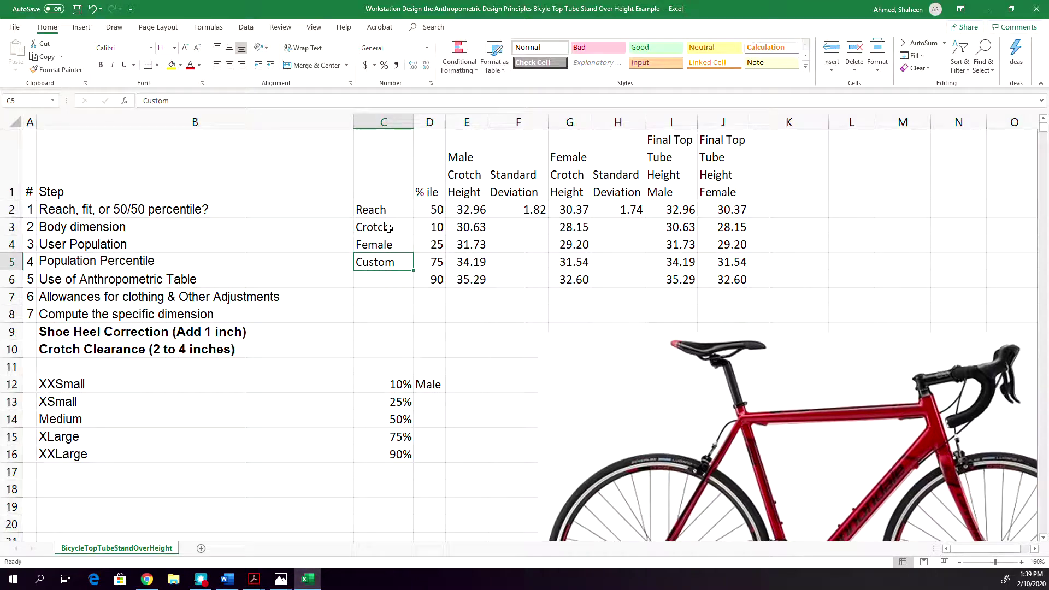
type("5")
key("BackSpace")
type("10")
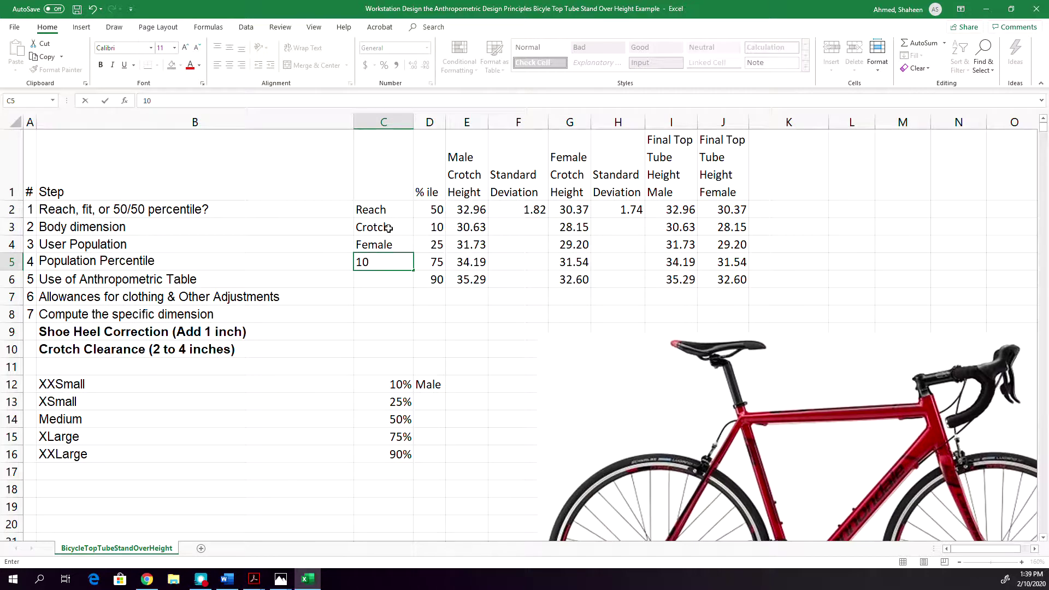
type(" %")
key("Return")
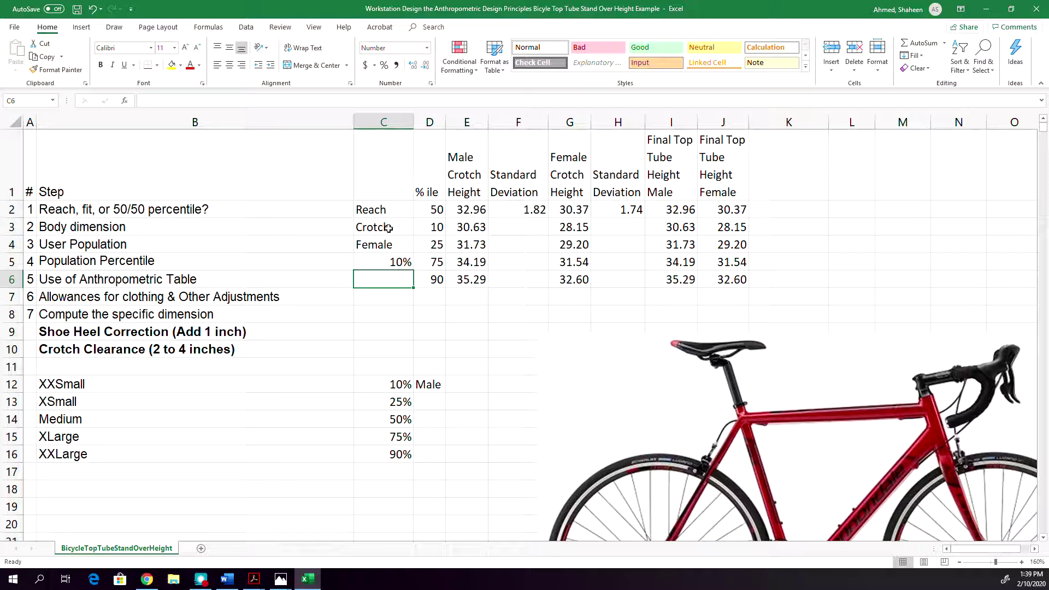
type("=")
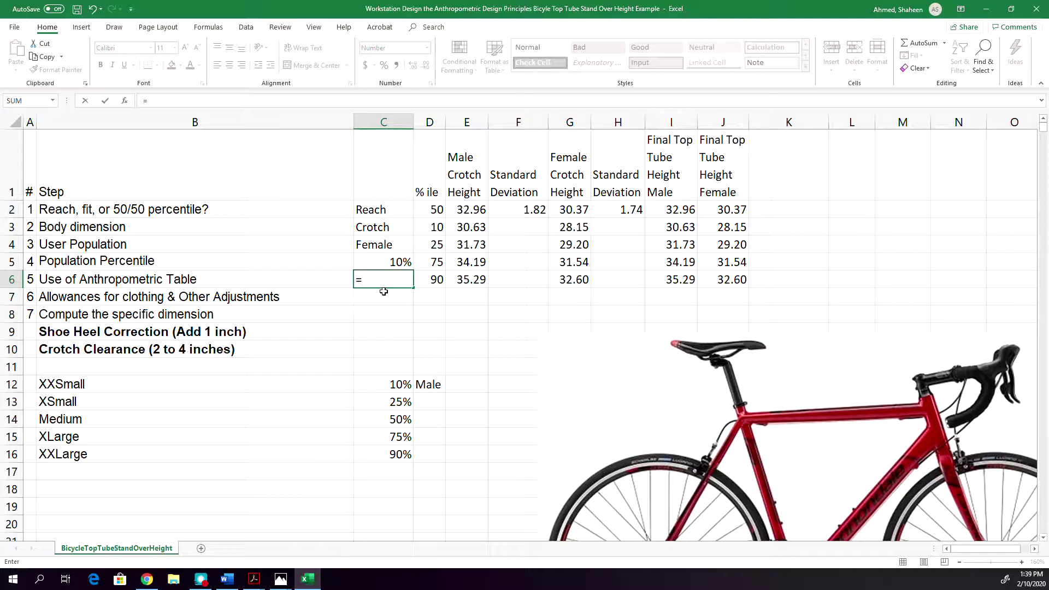
Link step 5 to the female crotch height with =G3 and enter the allowance formula in C7.
type("=")
left_click(577, 230)
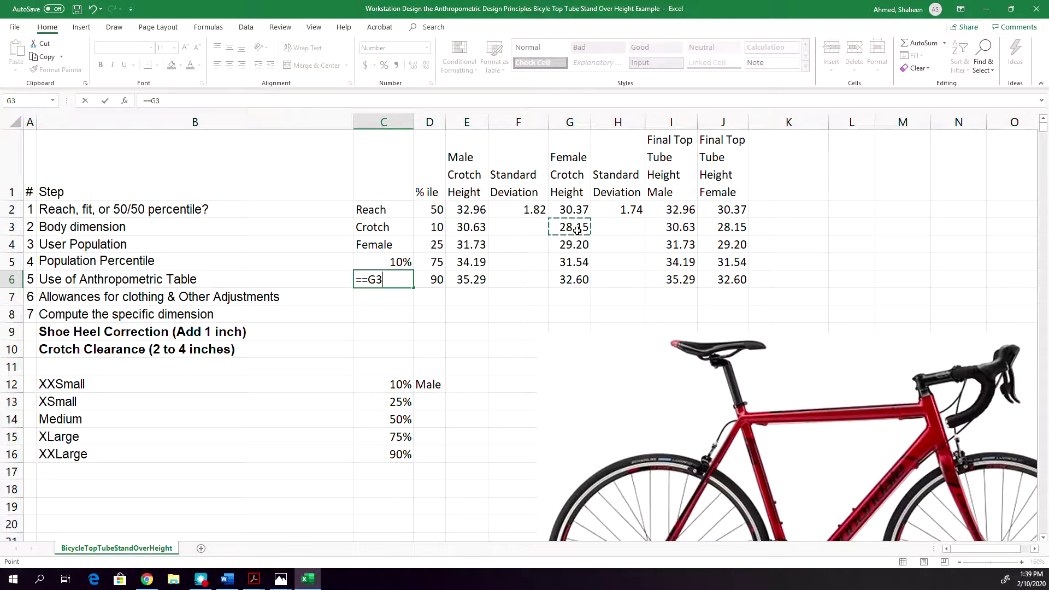
key("Return")
key("Return")
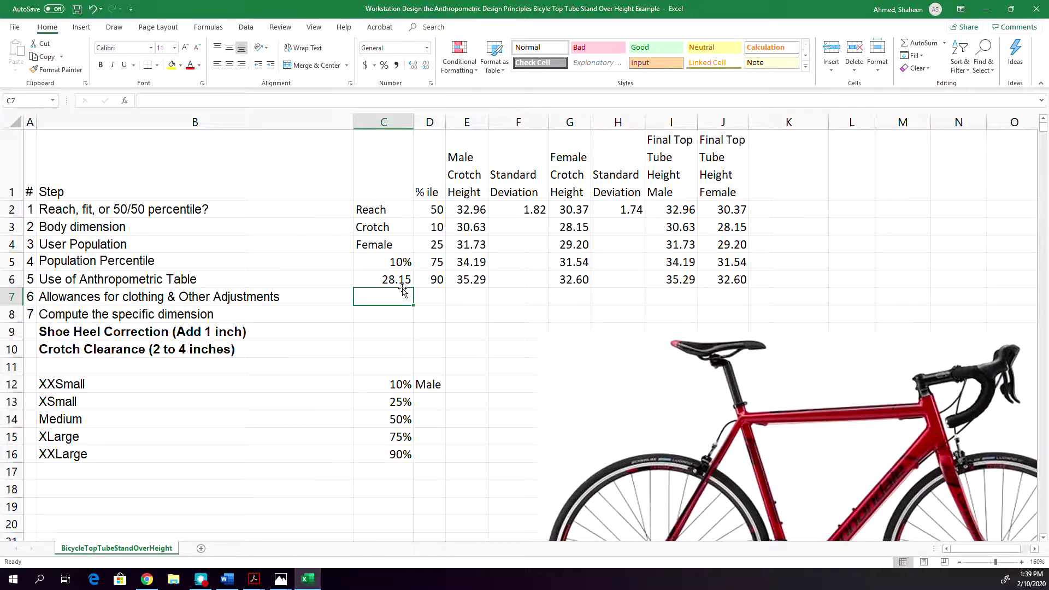
type("=1")
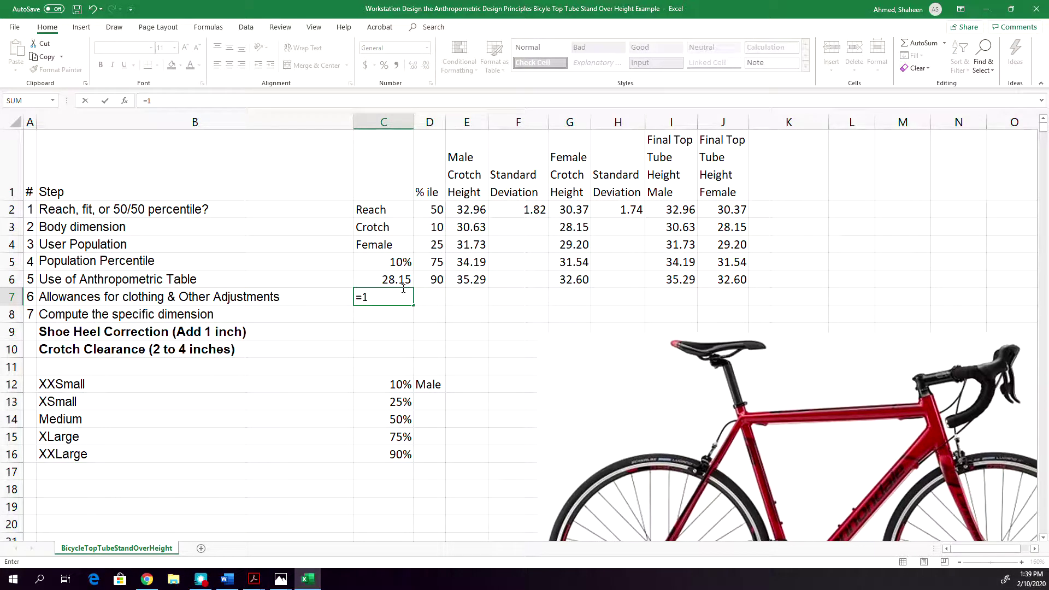
type("+")
key("BackSpace")
key("Return")
Sum C6:C7 in C8 to get the 26.15 specific dimension.
type("=sum")
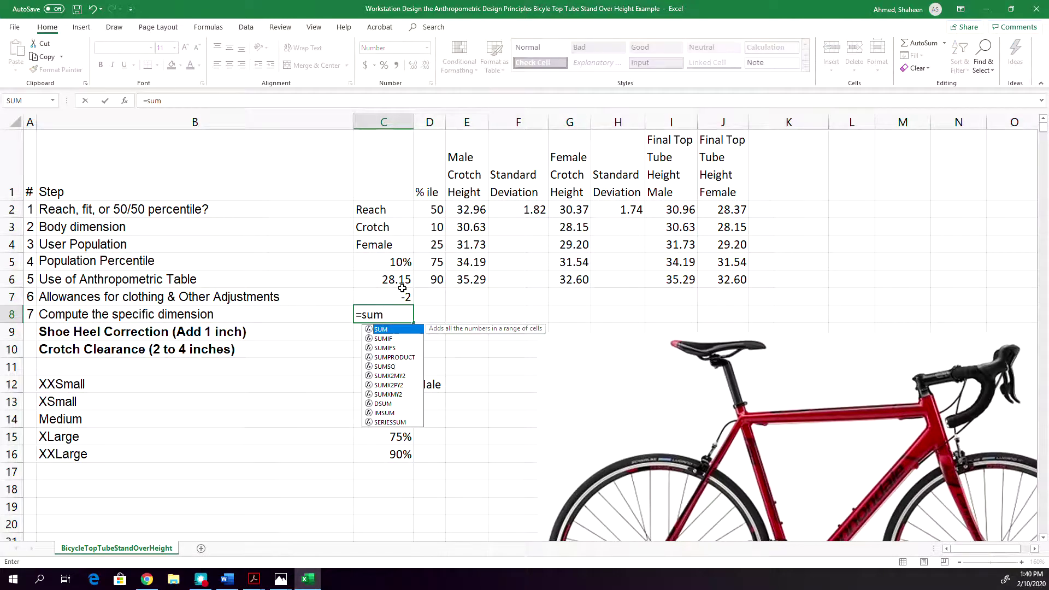
type("(")
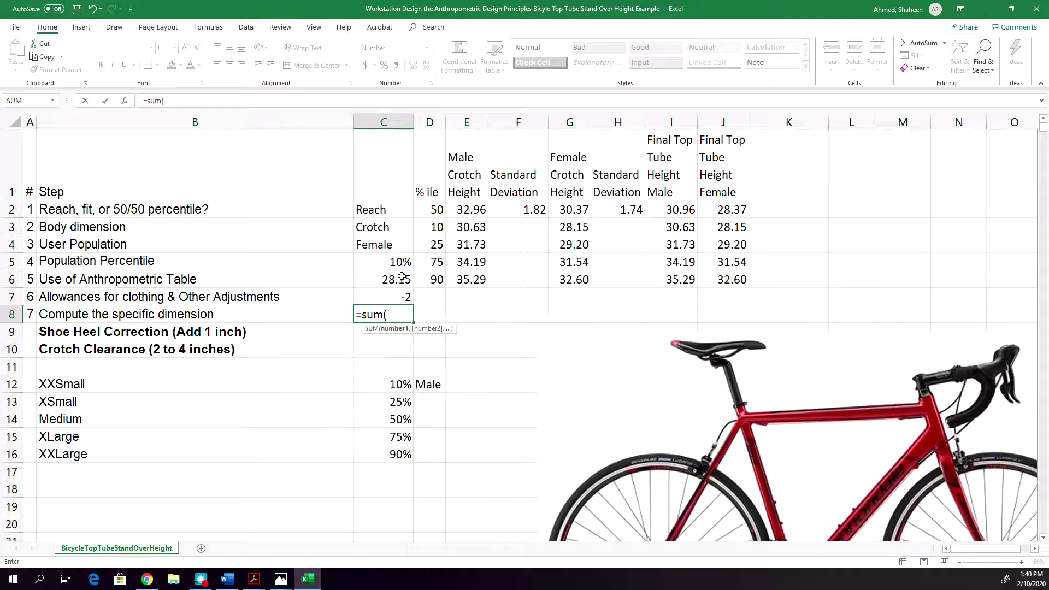
left_click_drag(403, 288, 401, 298)
key("Return")
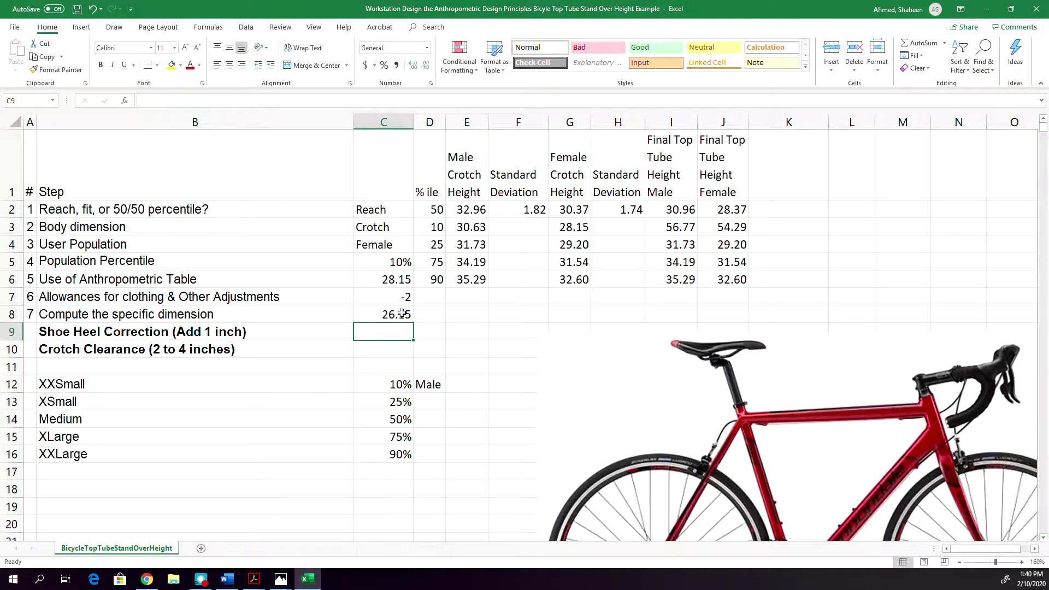
left_click(406, 316)
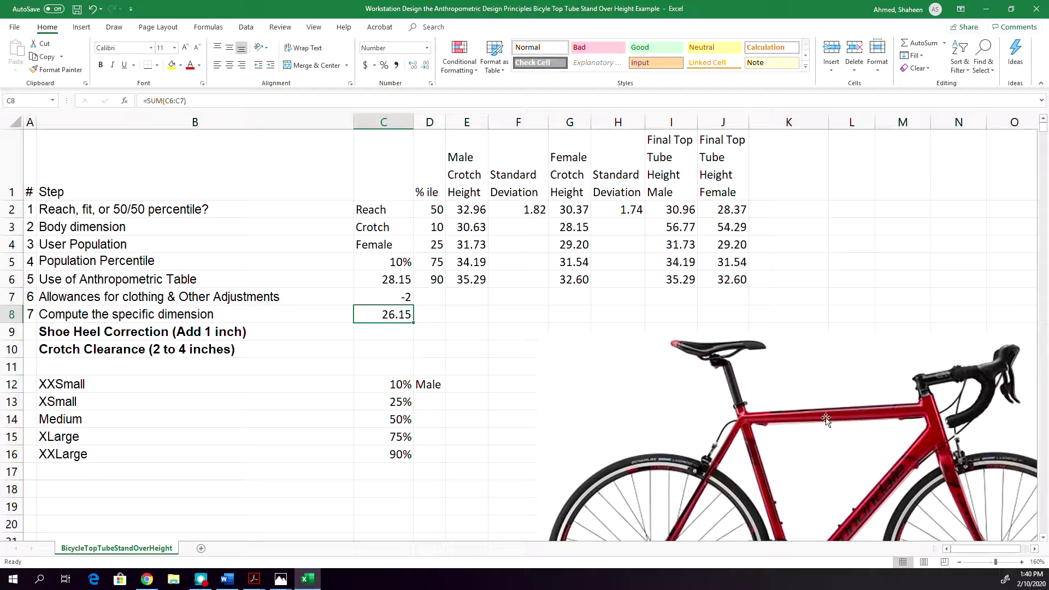
Move the bicycle picture lower and inspect the final top-tube height formulas in I2:J6.
left_click_drag(815, 443, 808, 320)
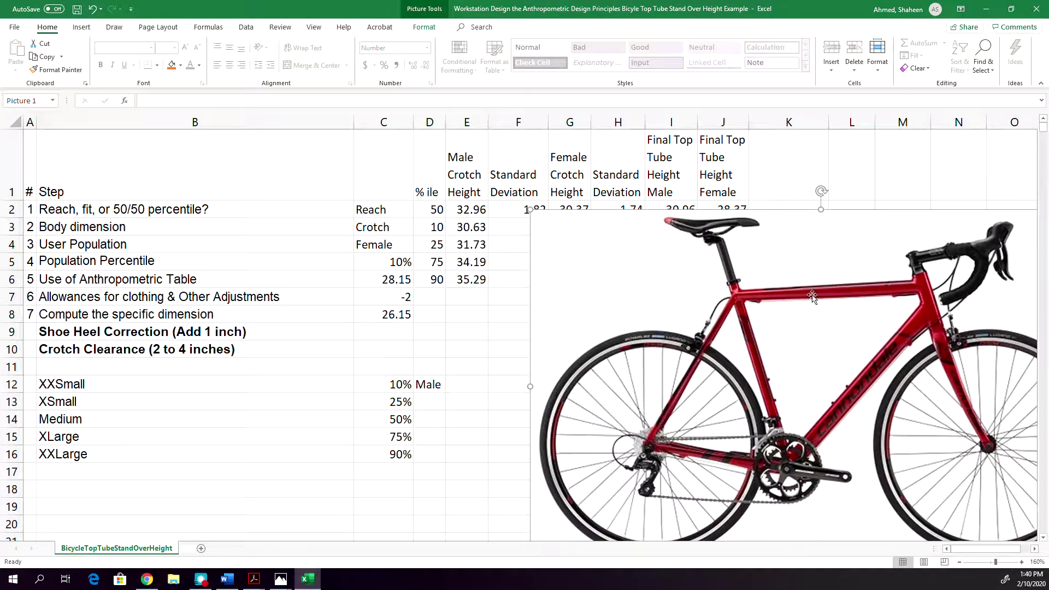
left_click_drag(817, 321, 828, 421)
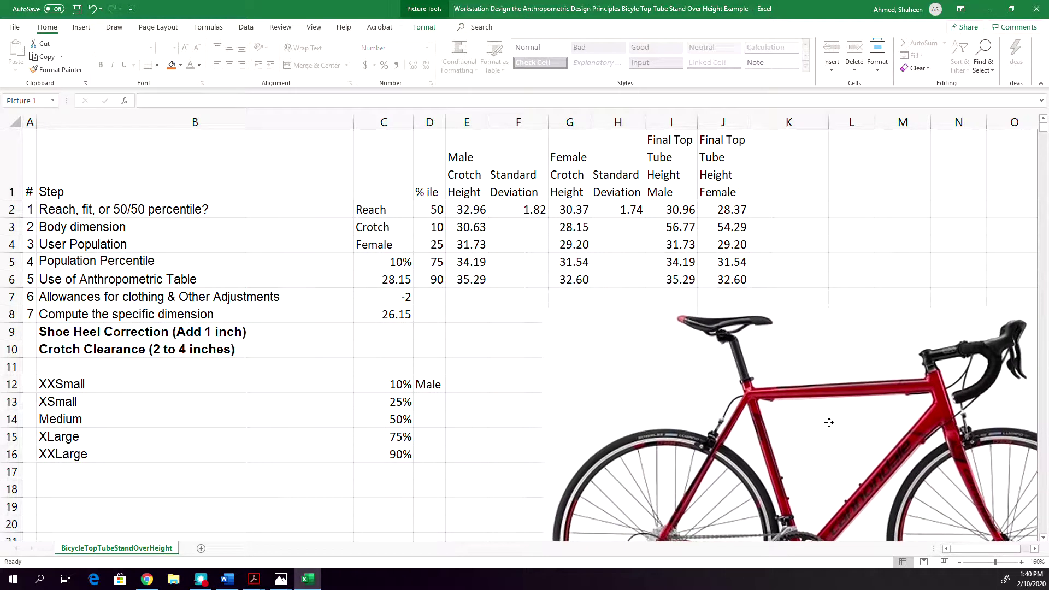
left_click_drag(770, 439, 770, 472)
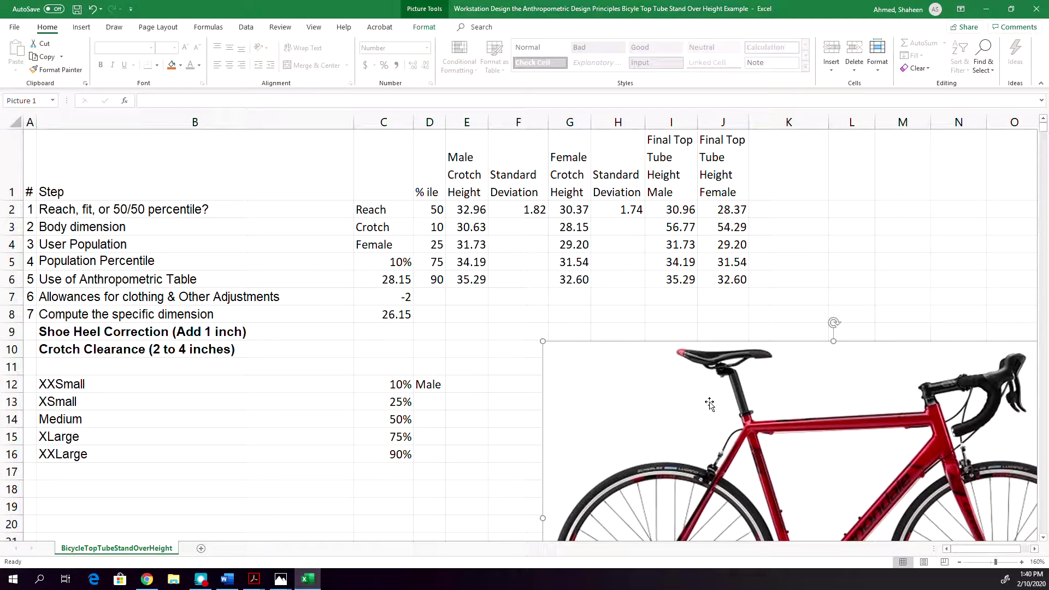
left_click_drag(665, 209, 746, 279)
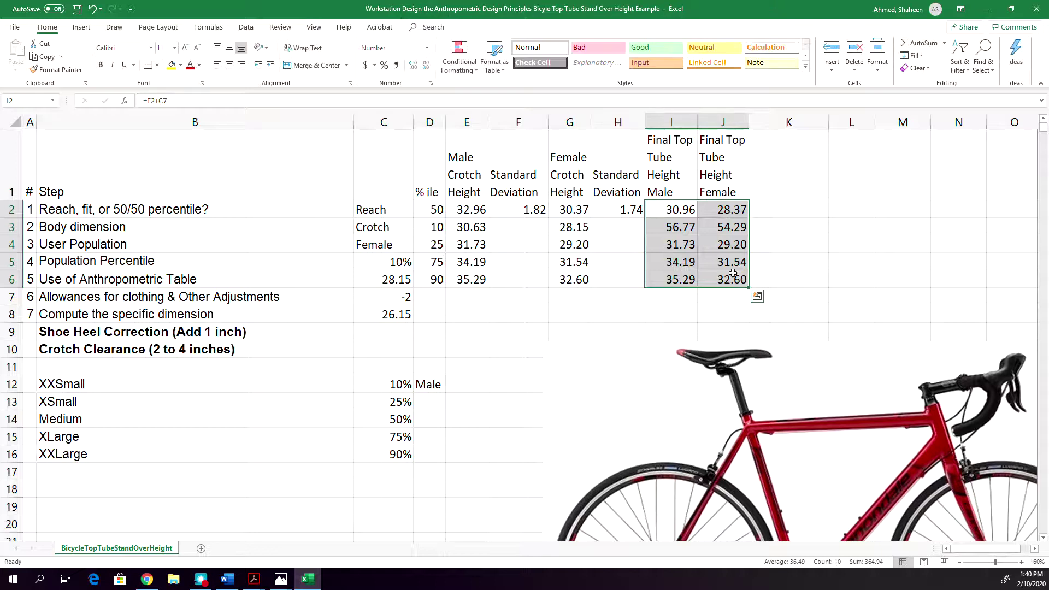
left_click(680, 228)
double_click(680, 229)
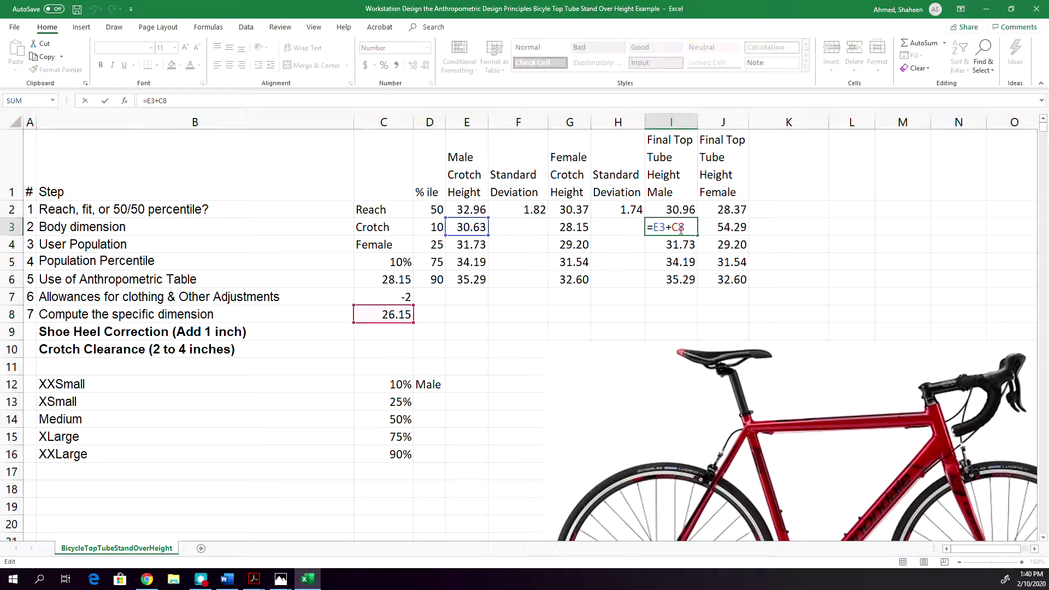
key("Return")
Make the allowance reference absolute ($C$7) in I2 and J2 and fill both down to row 6.
left_click(677, 211)
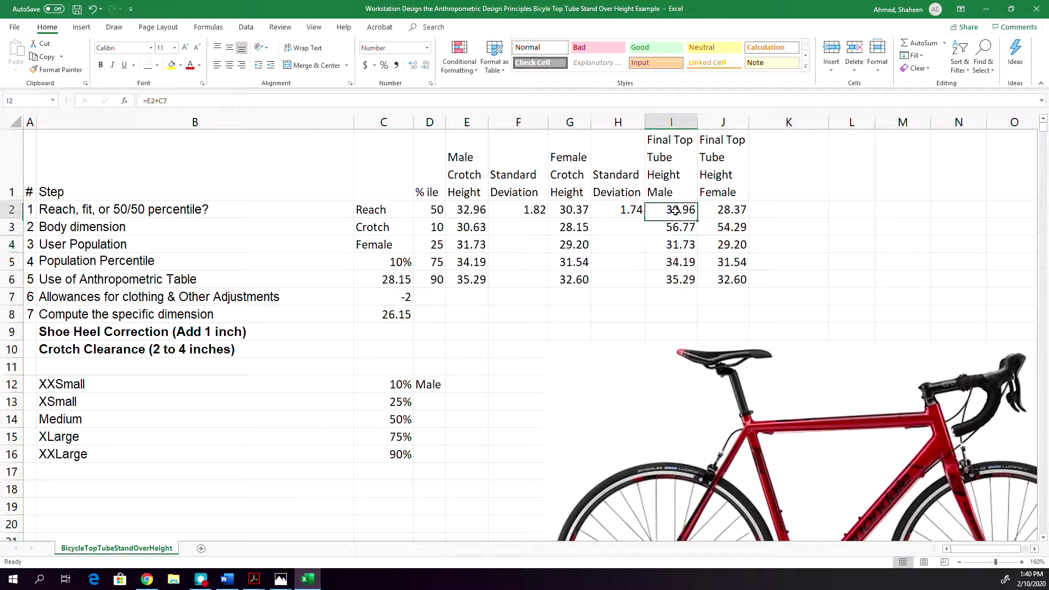
double_click(677, 211)
double_click(678, 211)
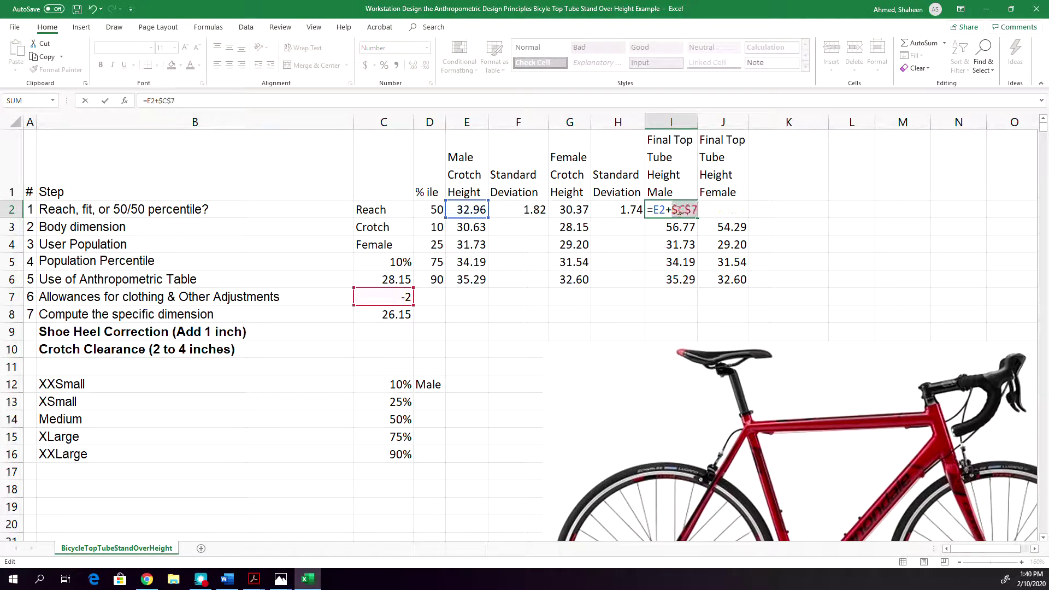
key("Return")
left_click(736, 210)
double_click(737, 211)
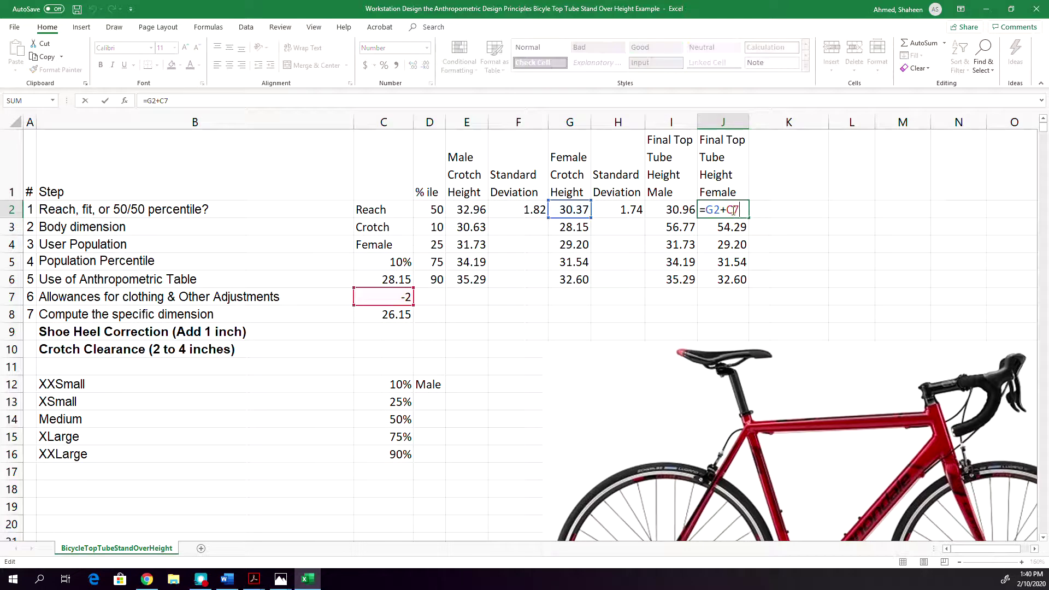
double_click(731, 211)
key("F4")
key("Return")
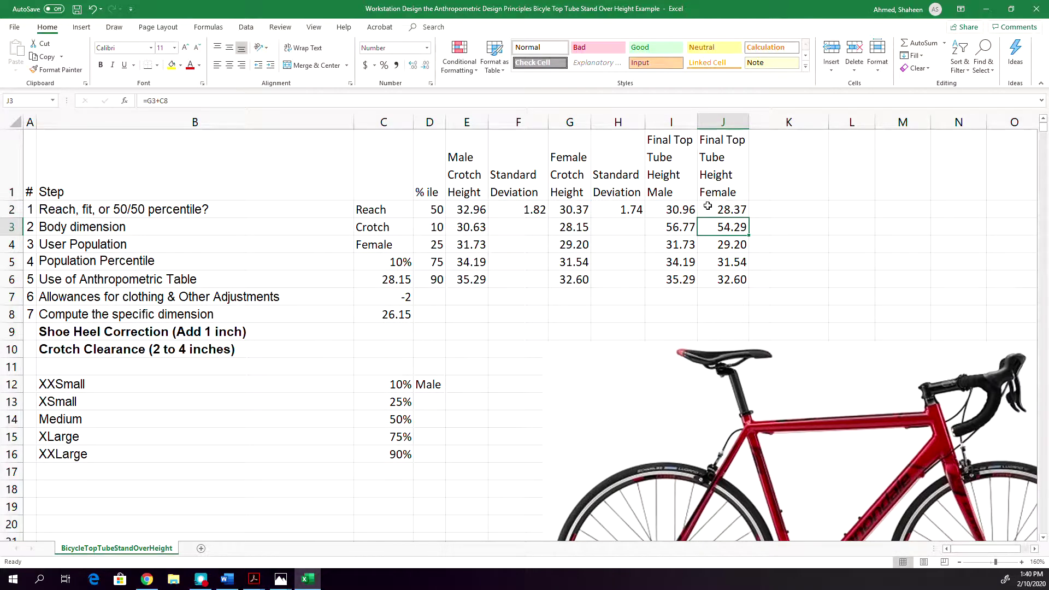
left_click(684, 212)
left_click_drag(684, 211, 747, 283)
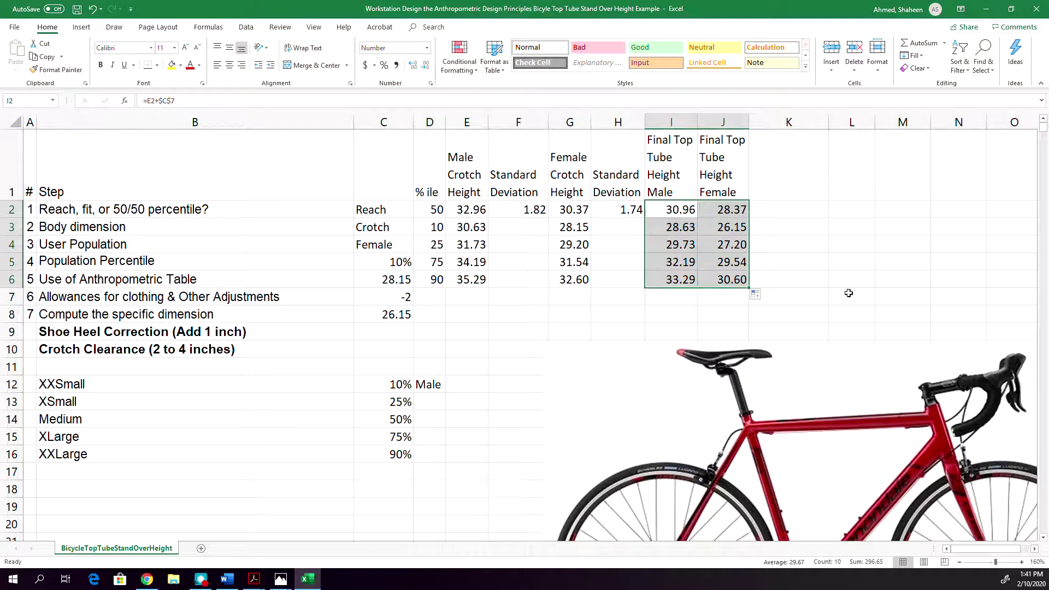
left_click(727, 233)
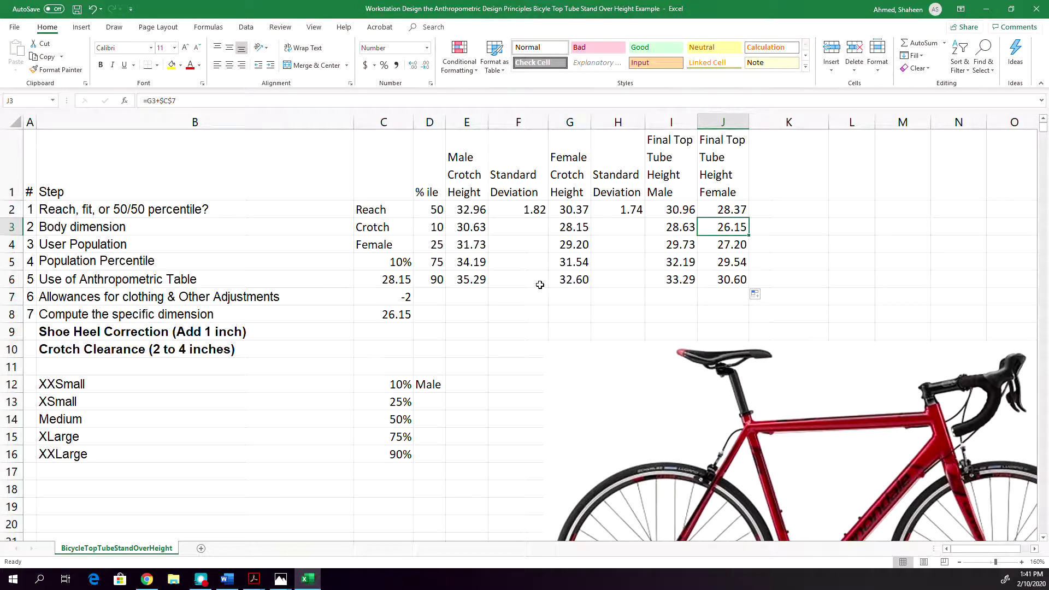
left_click(444, 278)
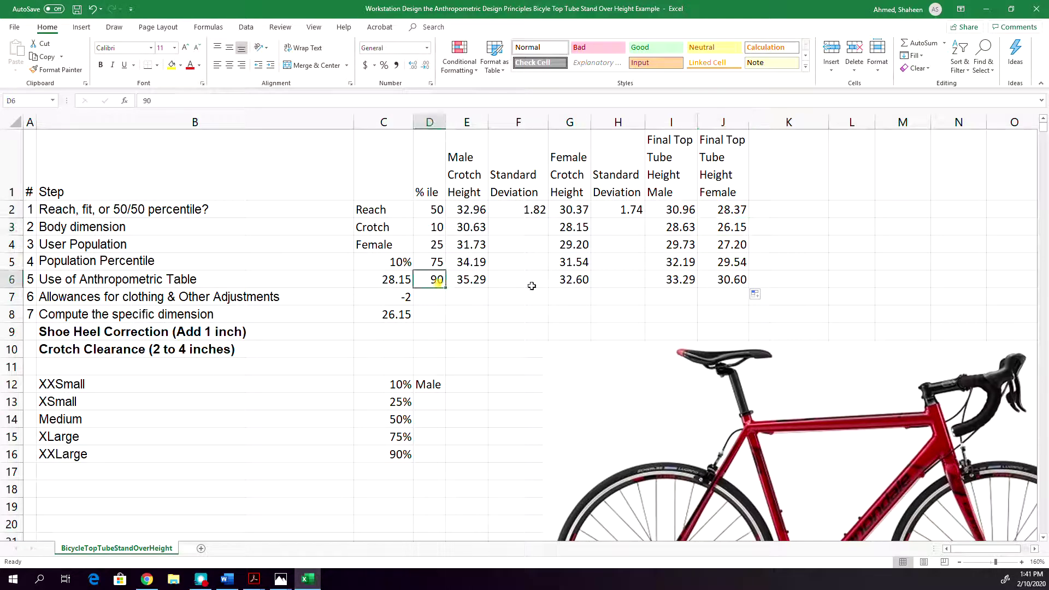
left_click(682, 279)
left_click_drag(770, 371, 750, 271)
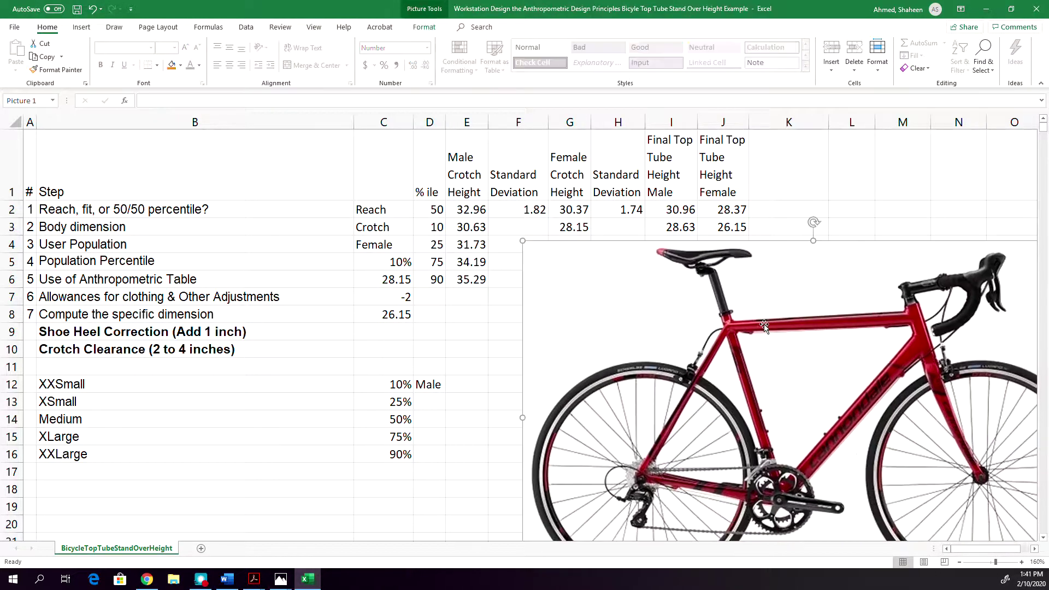
left_click_drag(795, 342, 876, 526)
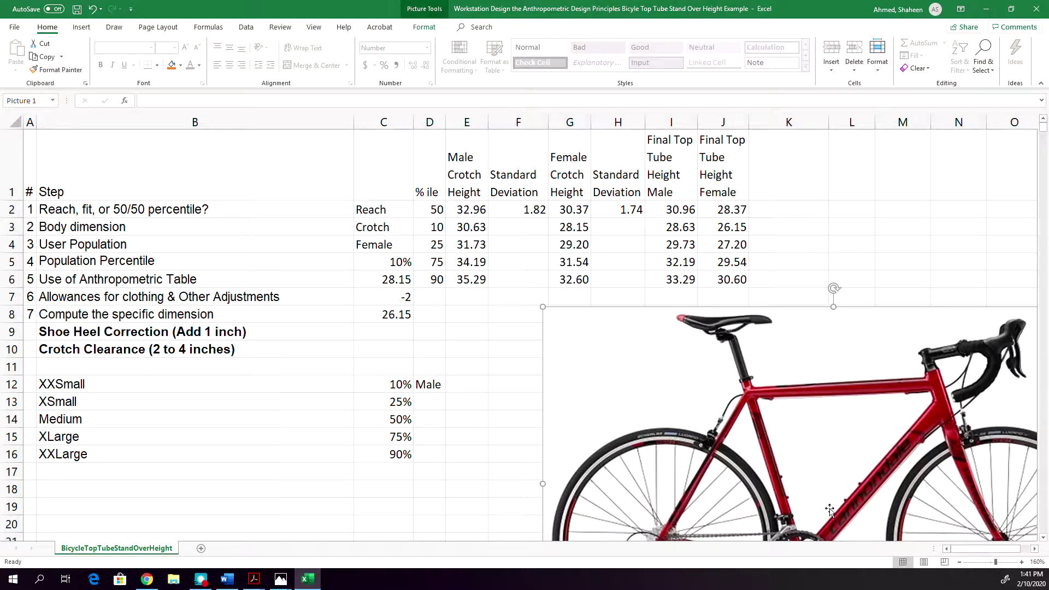
left_click_drag(811, 460, 780, 363)
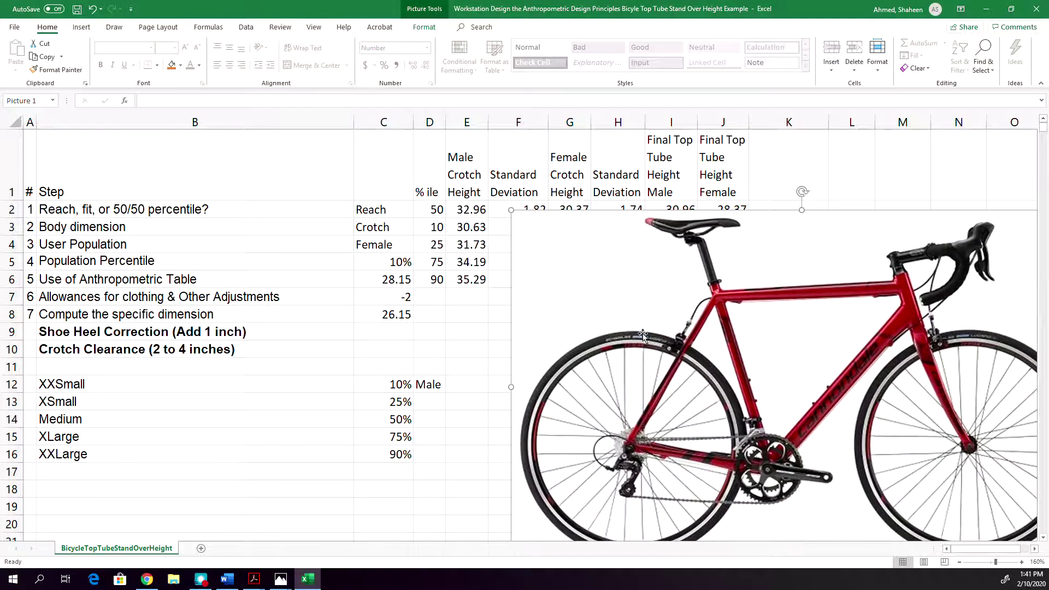
left_click_drag(741, 297, 749, 376)
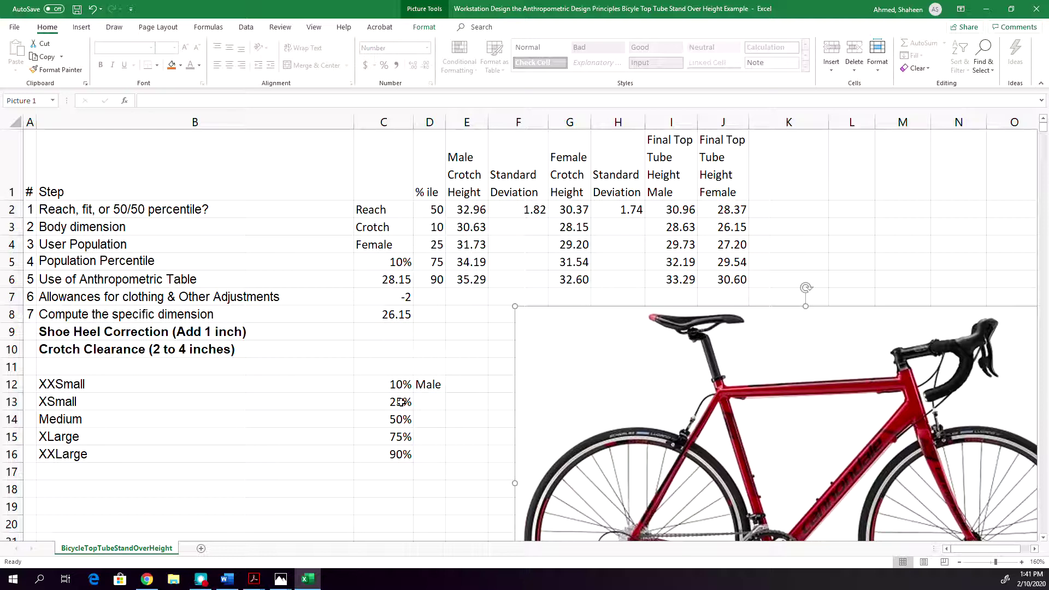
left_click(402, 403)
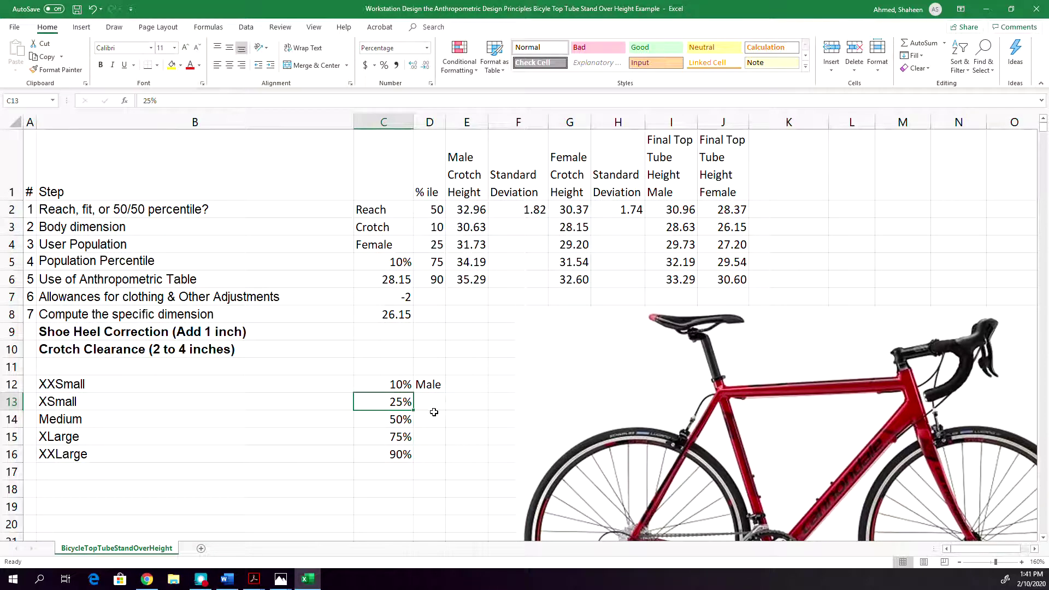
mouse_move(360, 181)
left_mouse_down()
mouse_move(383, 230)
mouse_move(452, 312)
left_mouse_up()
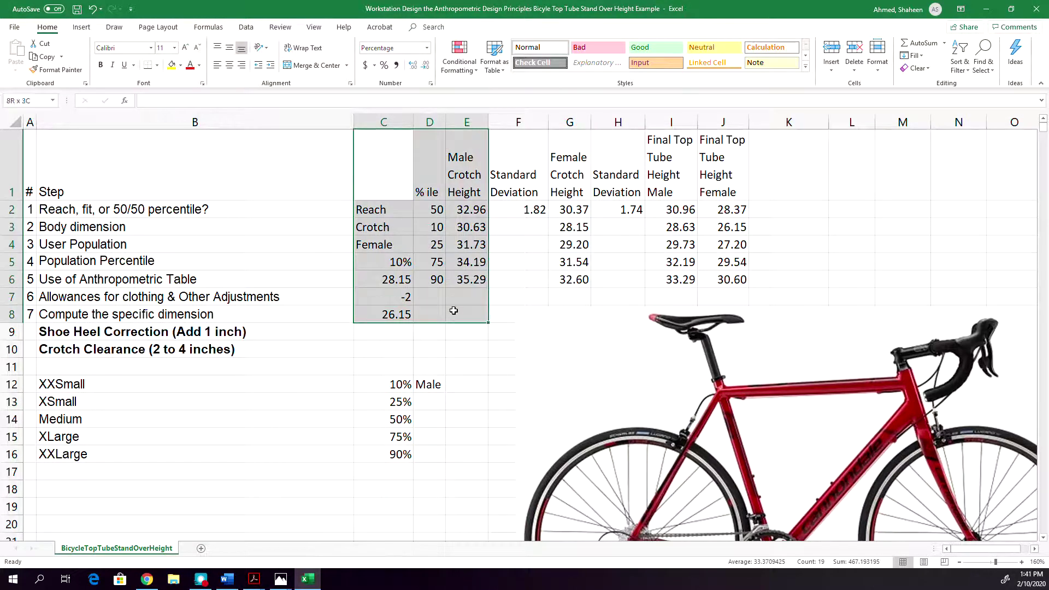
left_click(382, 330)
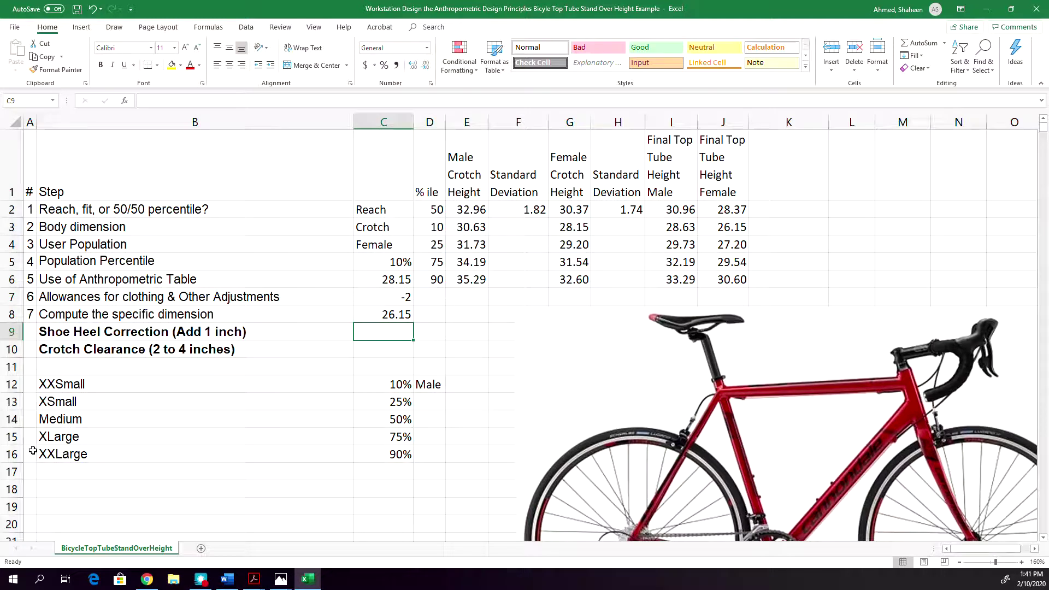